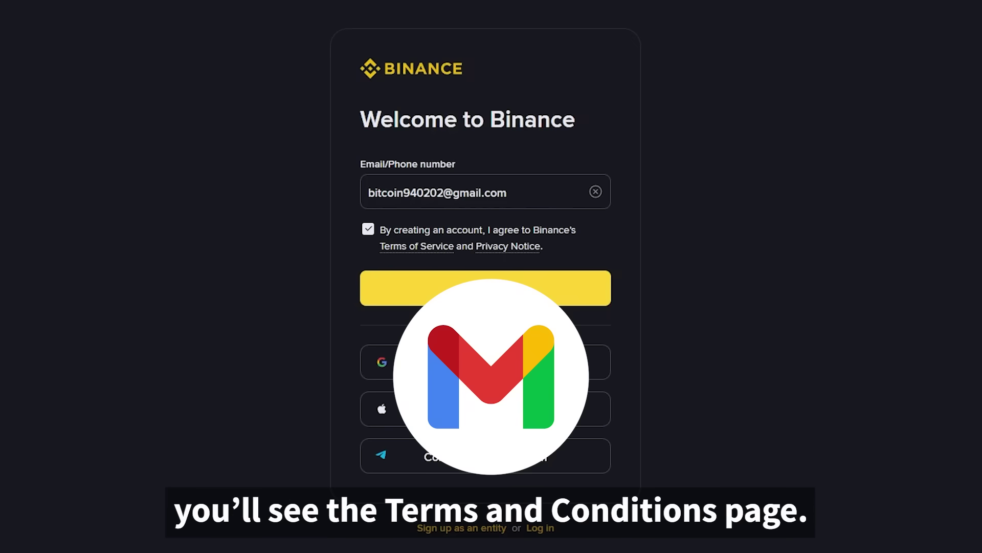
Submit the sign-up e-mail and enter the emailed six-digit verification code.
left_click(566, 290)
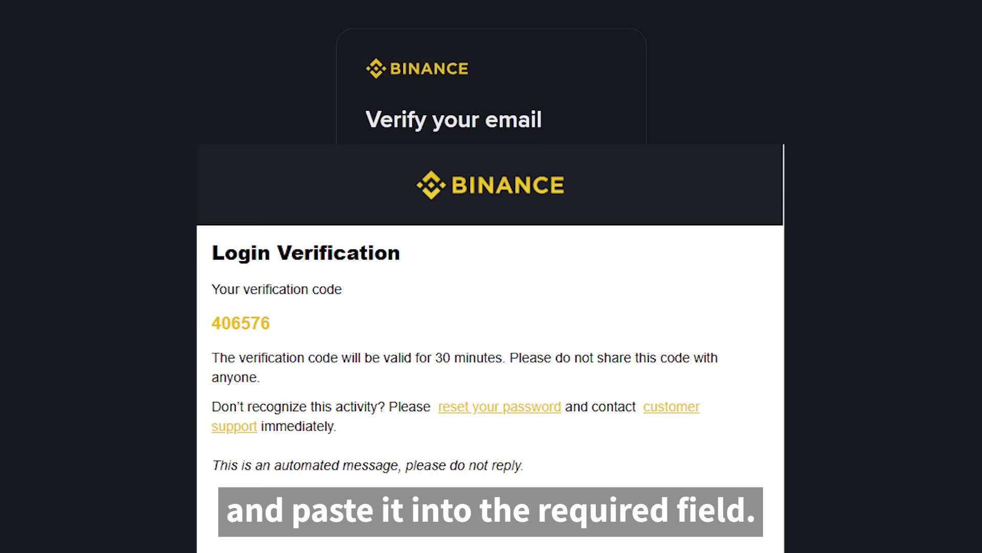
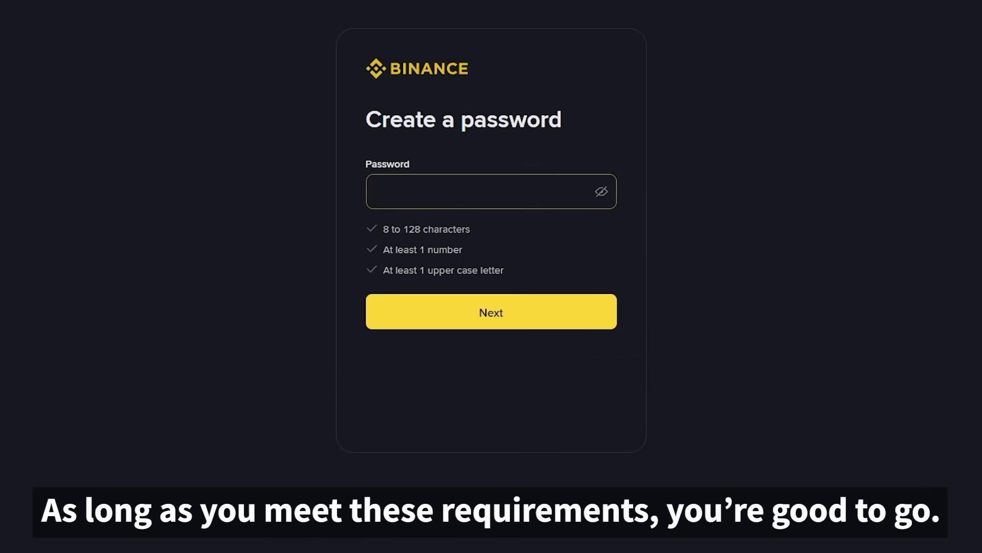
Enter a new account password meeting all three requirements and submit it.
left_click(465, 193)
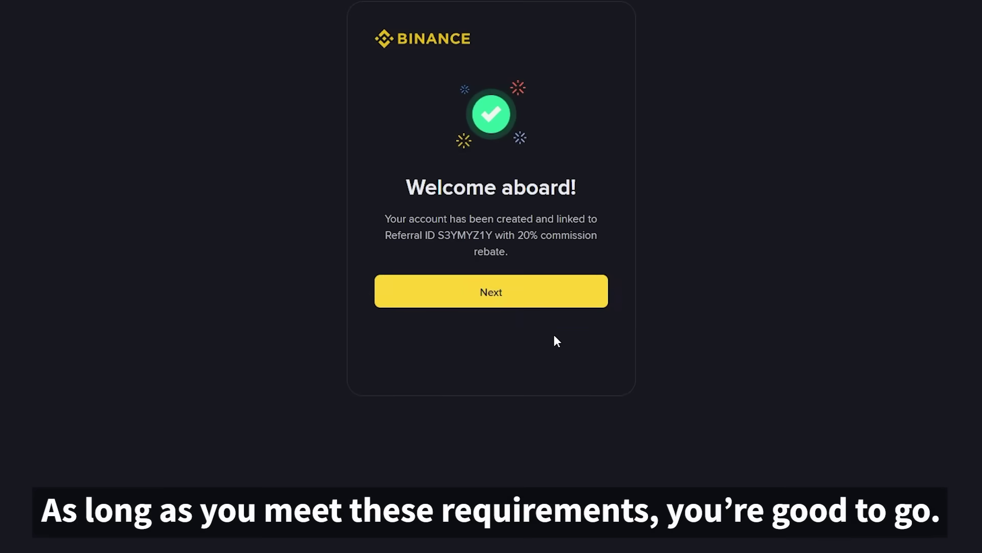
left_click(557, 302)
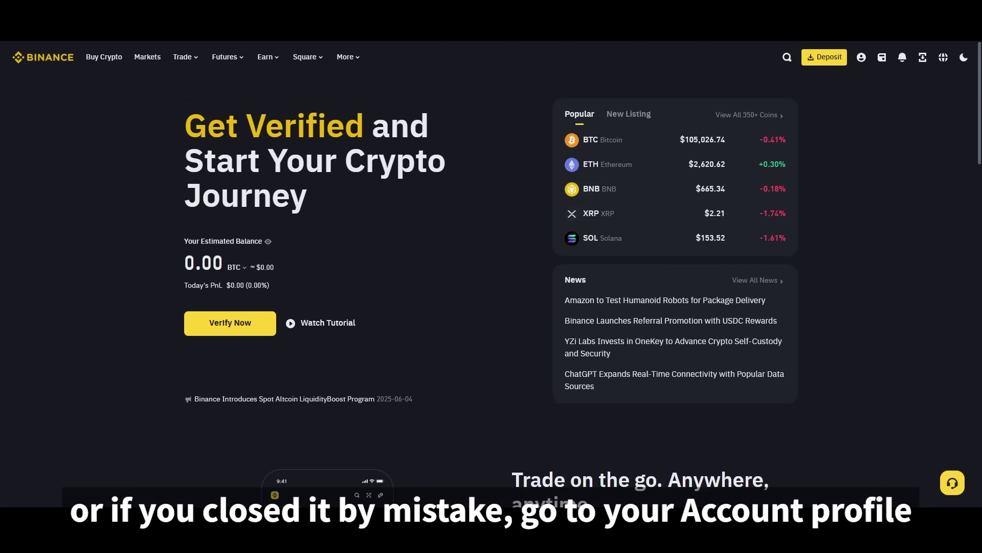
From the account's identity verification page, pick ID Card for South Korea and continue.
mouse_move(861, 57)
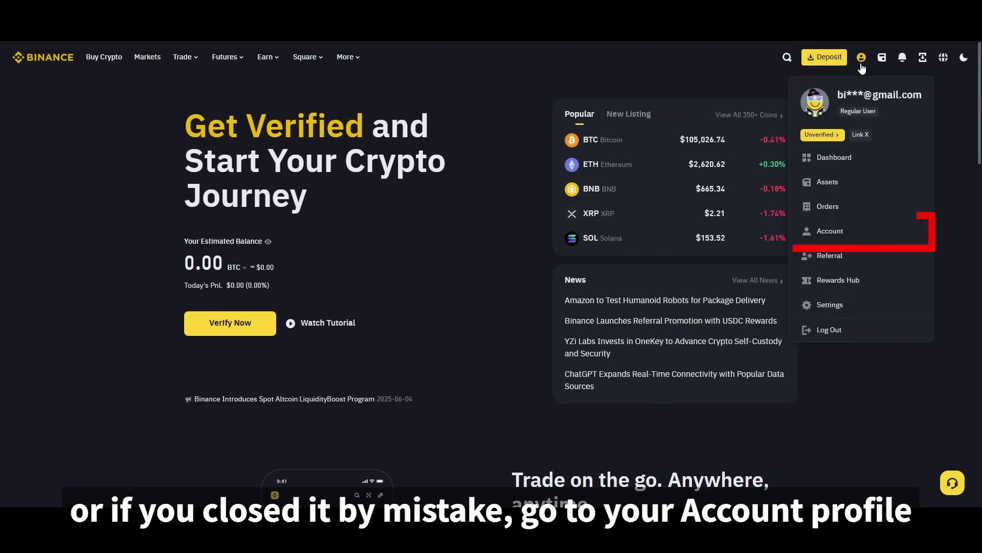
left_click(844, 231)
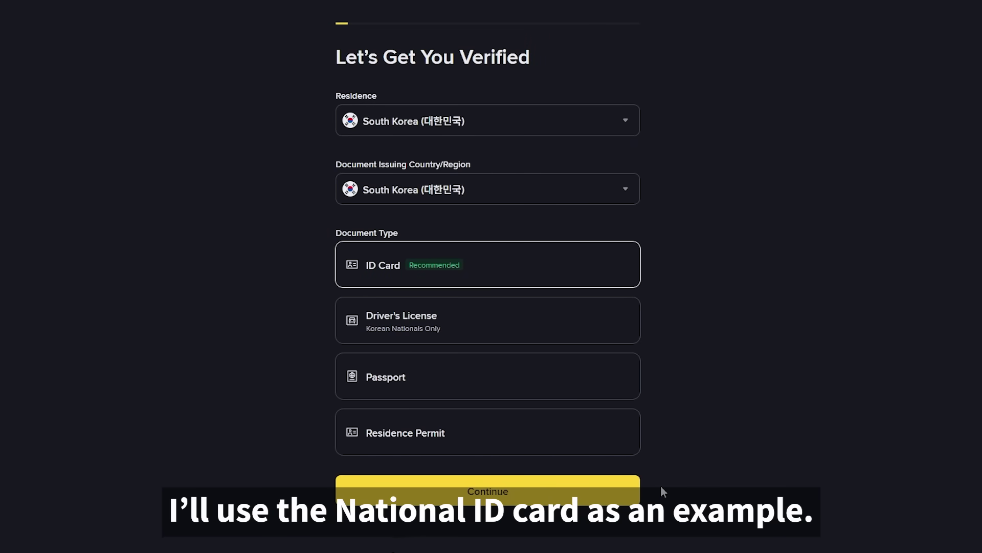
left_click(632, 490)
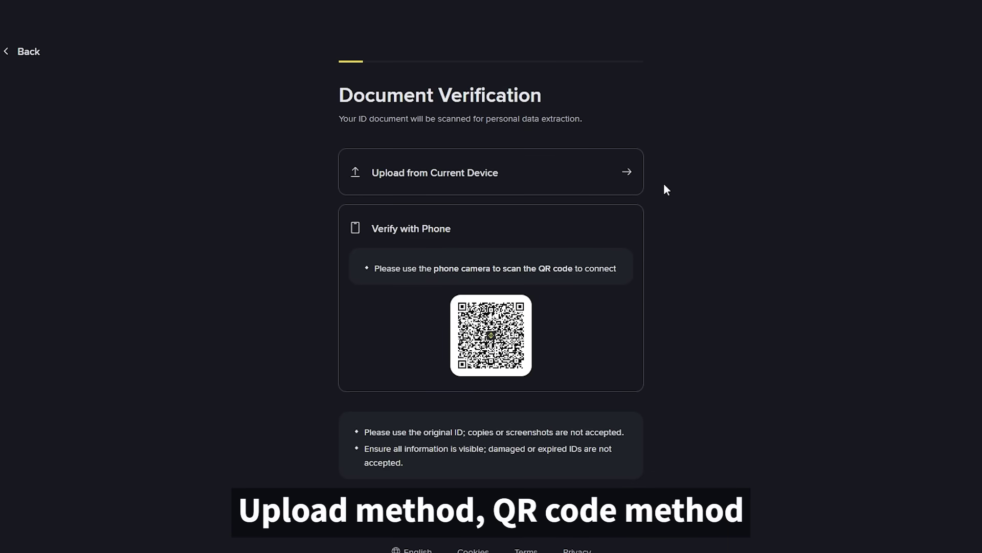
Upload the ID card's front and back images from this computer and submit them.
left_click(590, 172)
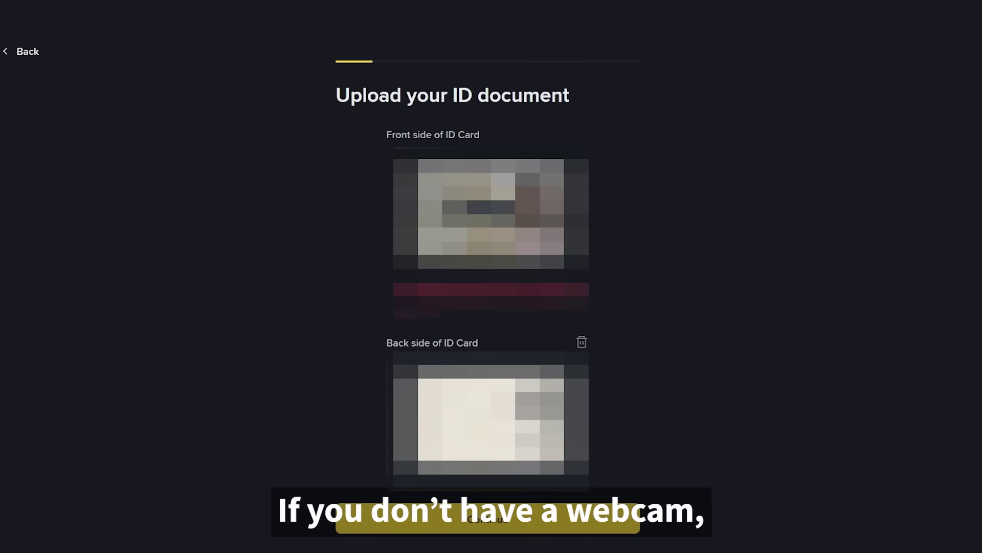
left_click(577, 530)
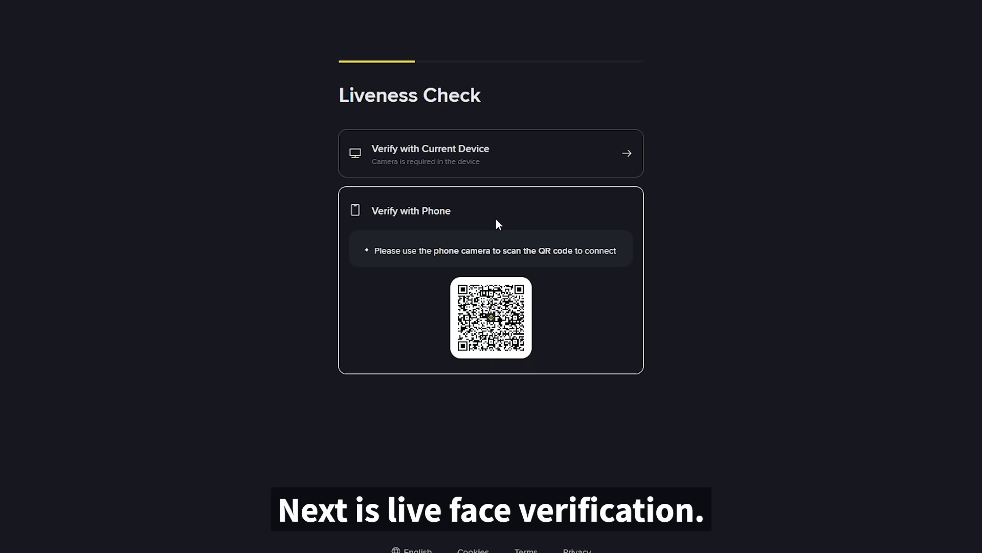
Run the face liveness check using this computer's camera.
left_click(509, 166)
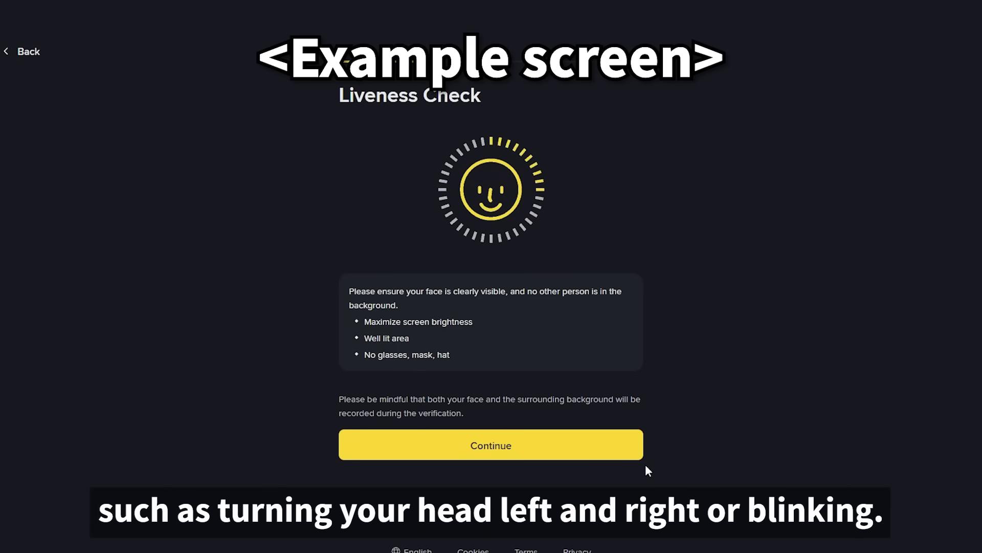
left_click(624, 459)
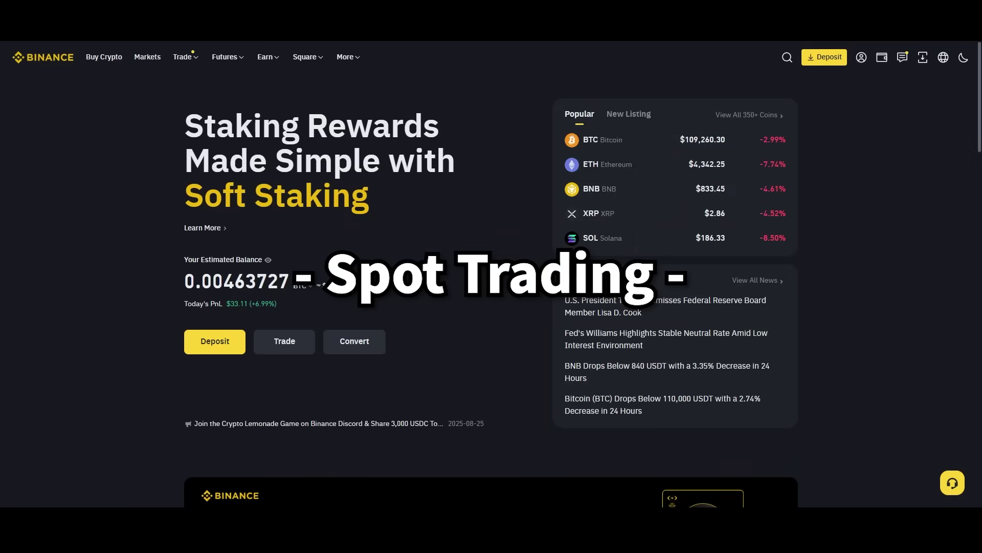
On TRX/USDT spot, market-buy TRX with 100% of USDT, then market-sell all 29.4 TRX.
mouse_move(183, 57)
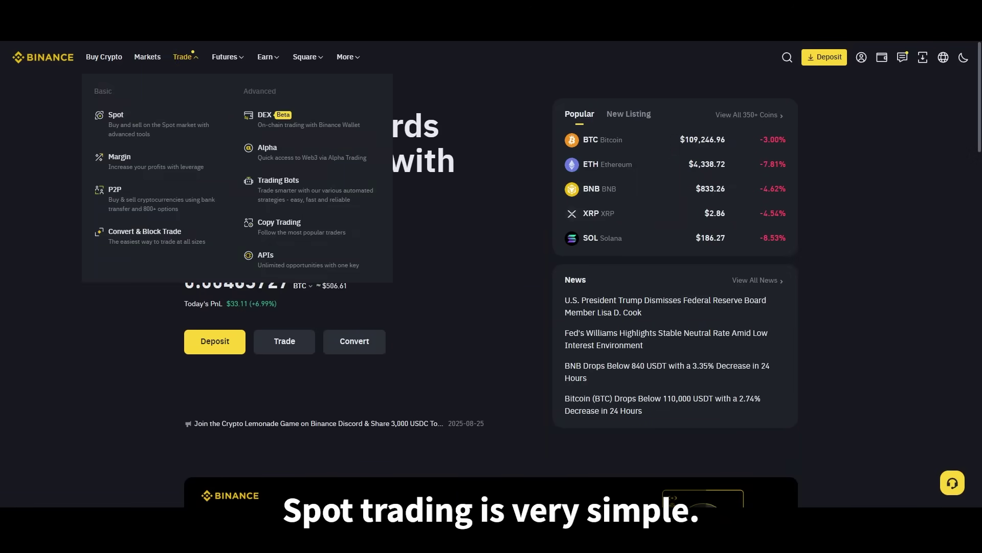
left_click(173, 128)
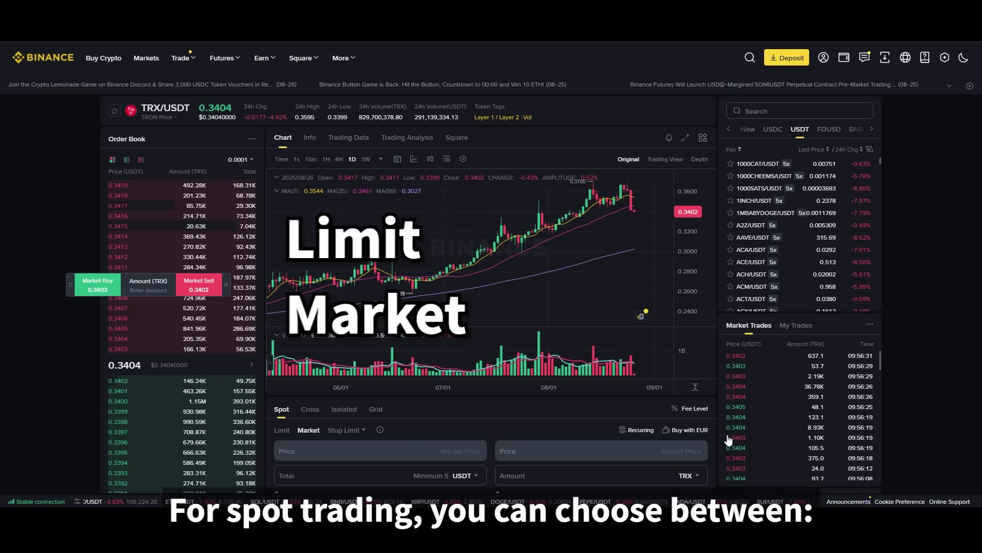
scroll(711, 426, "down", 4)
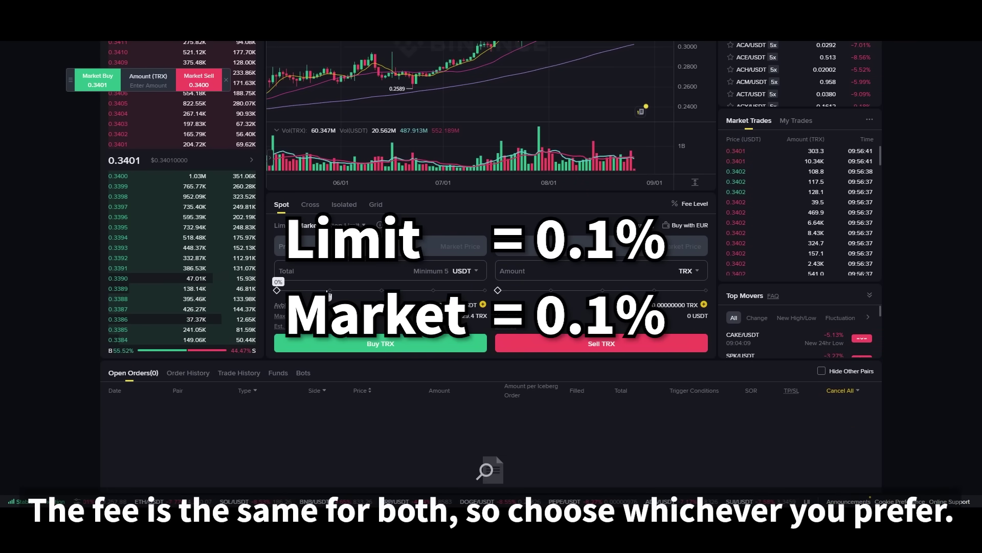
left_click(331, 291)
left_click_drag(332, 291, 485, 291)
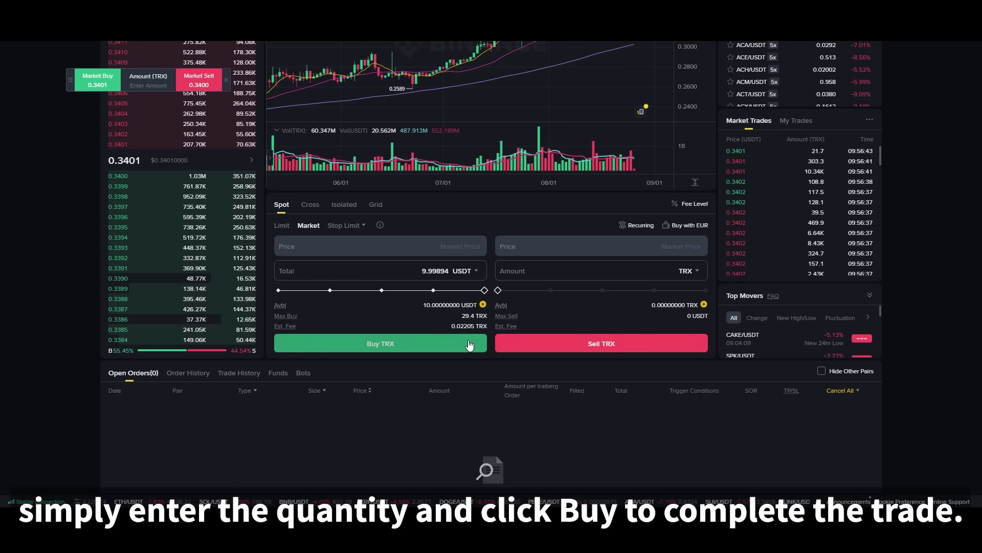
left_click(432, 344)
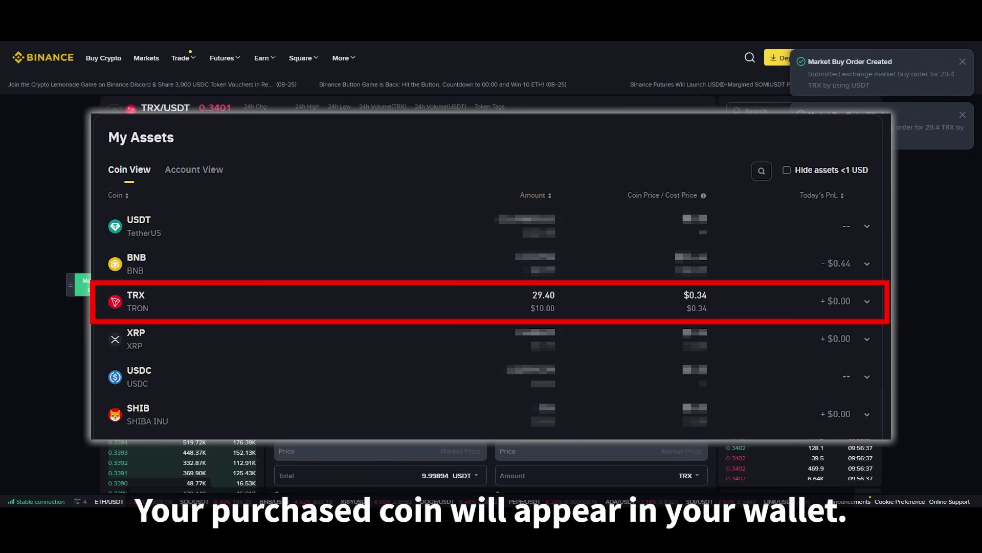
left_click_drag(500, 291, 706, 290)
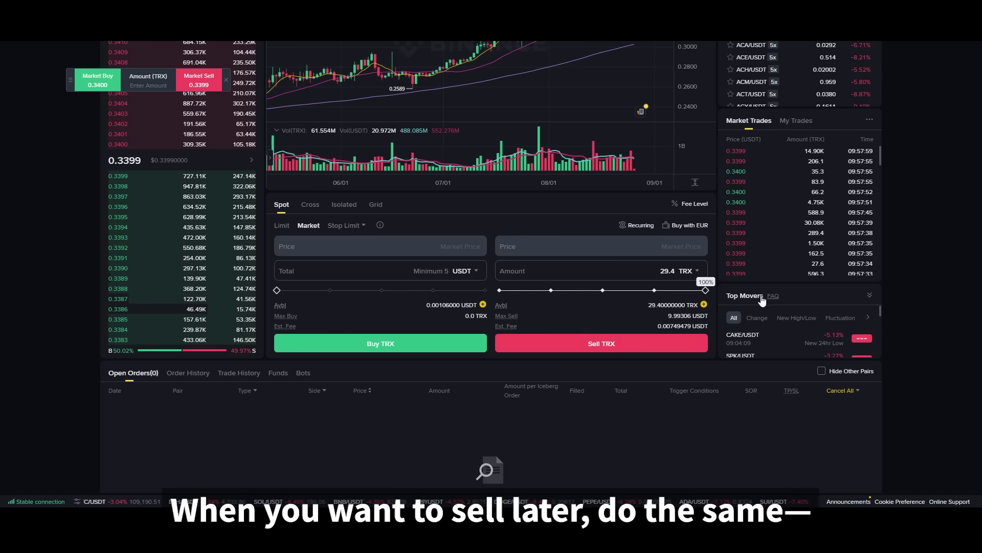
left_click(661, 343)
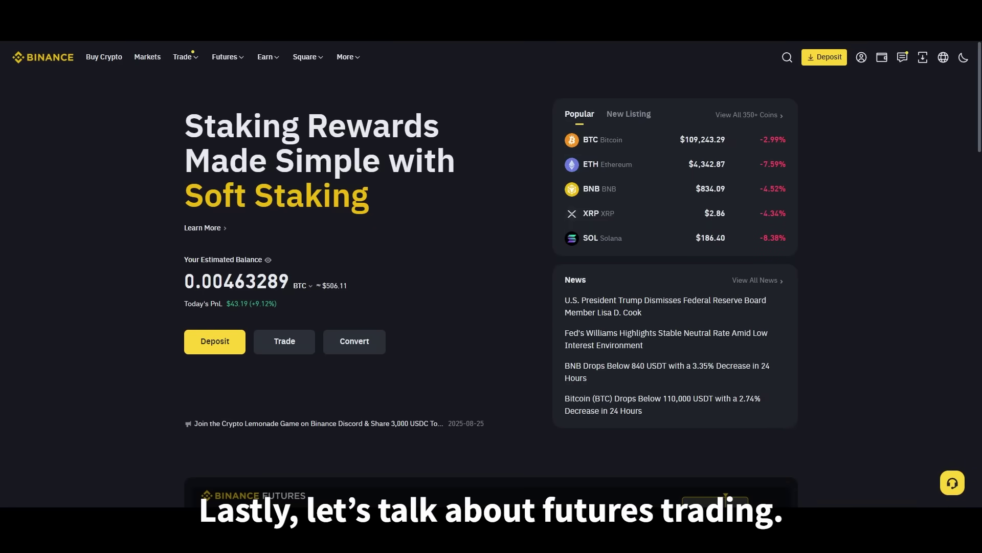
Transfer the maximum 9.99412 USDT from Fiat and Spot into USDⓈ-M Futures.
mouse_move(882, 57)
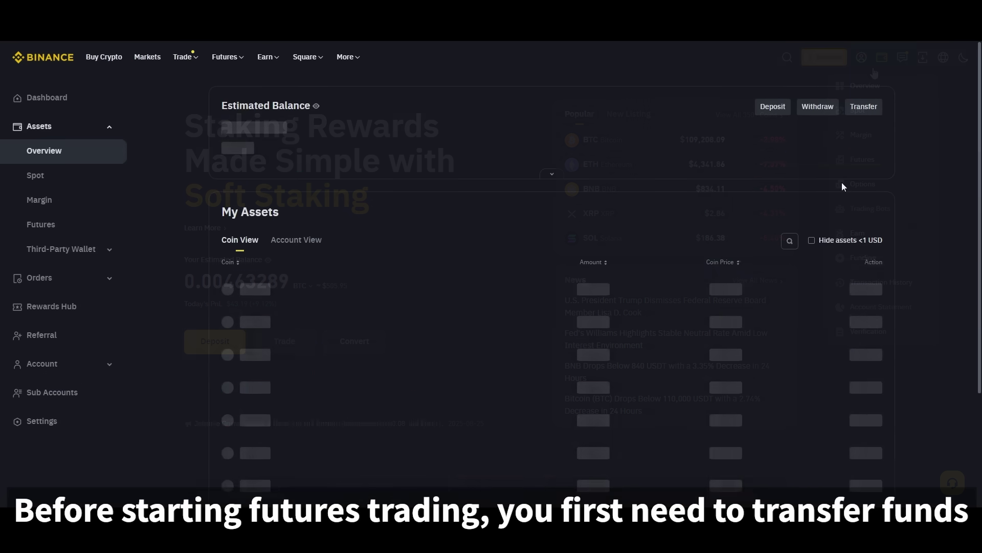
left_click(876, 111)
left_click(430, 196)
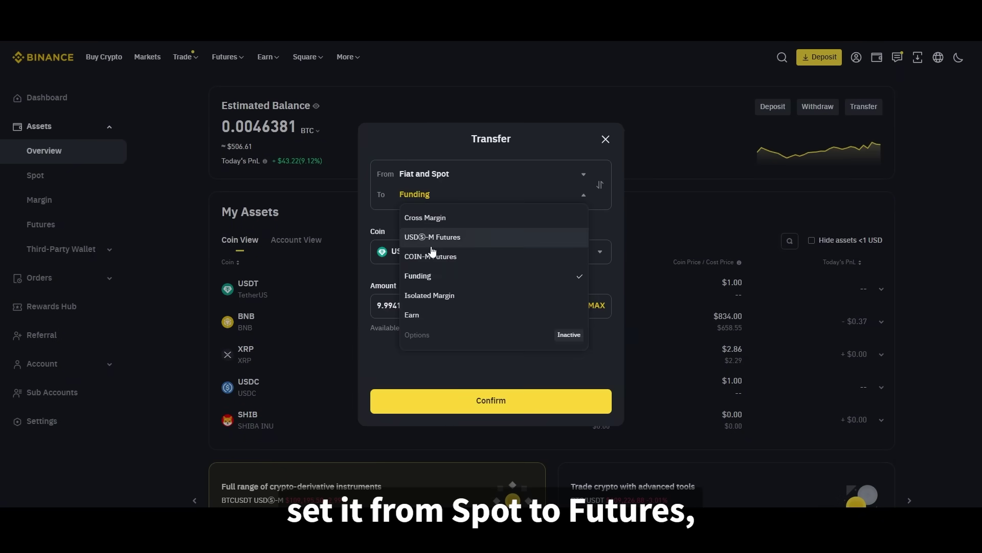
left_click(431, 244)
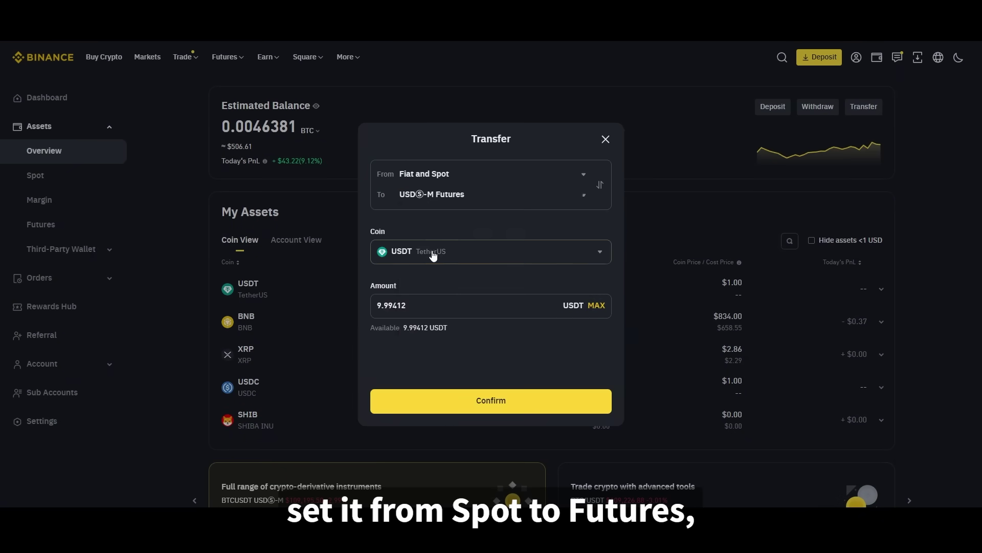
left_click(485, 412)
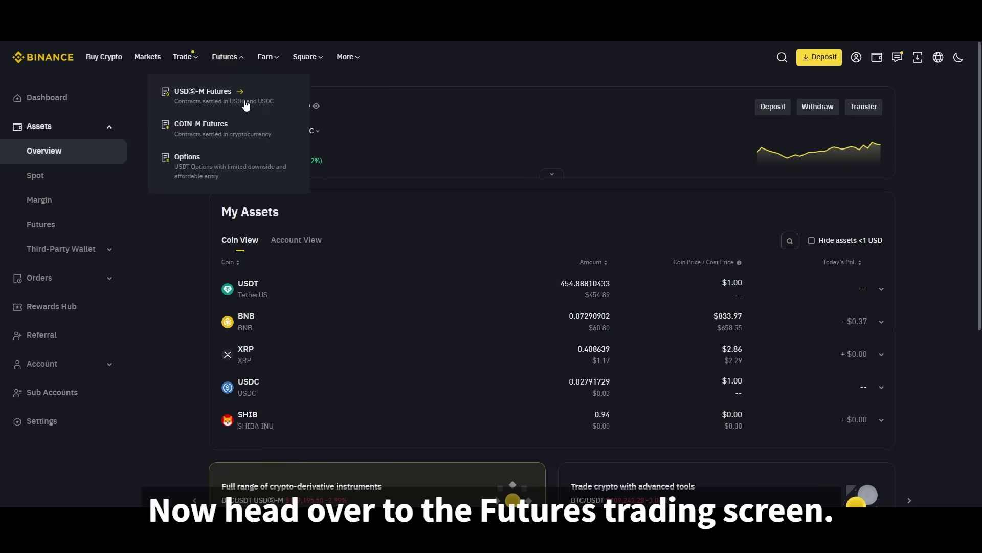
Open XRPUSDT USDⓈ-M futures in Isolated margin mode and bring up Adjust Leverage.
left_click(244, 100)
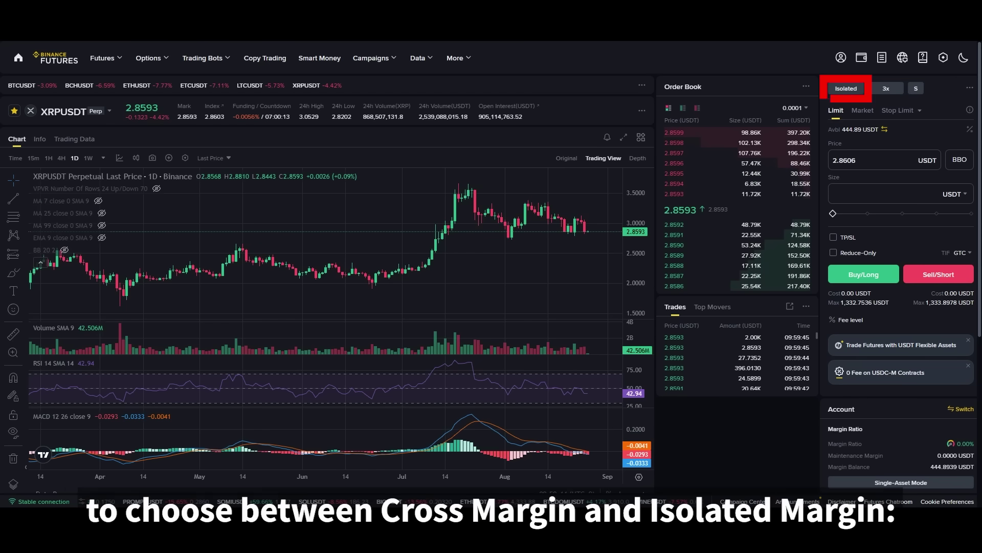
left_click(850, 88)
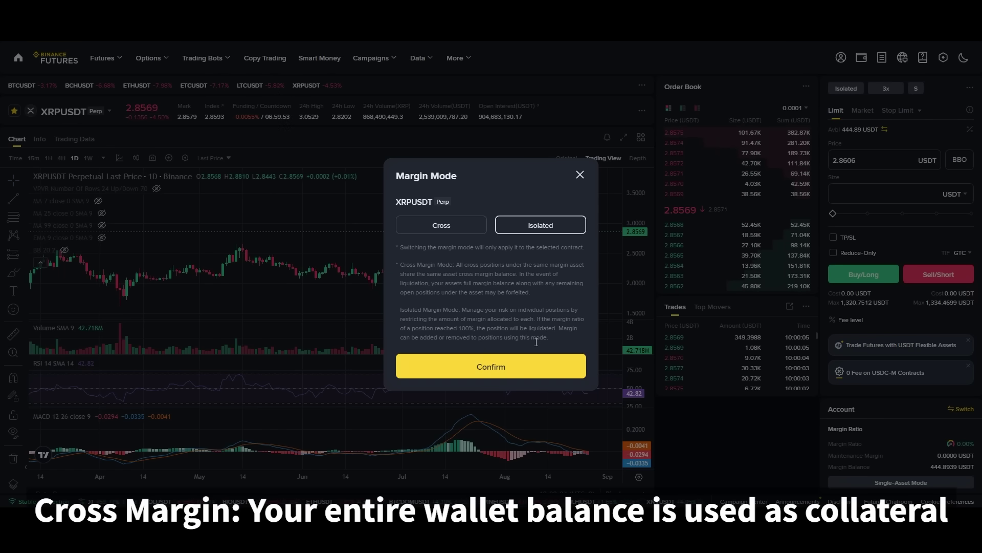
left_click(580, 175)
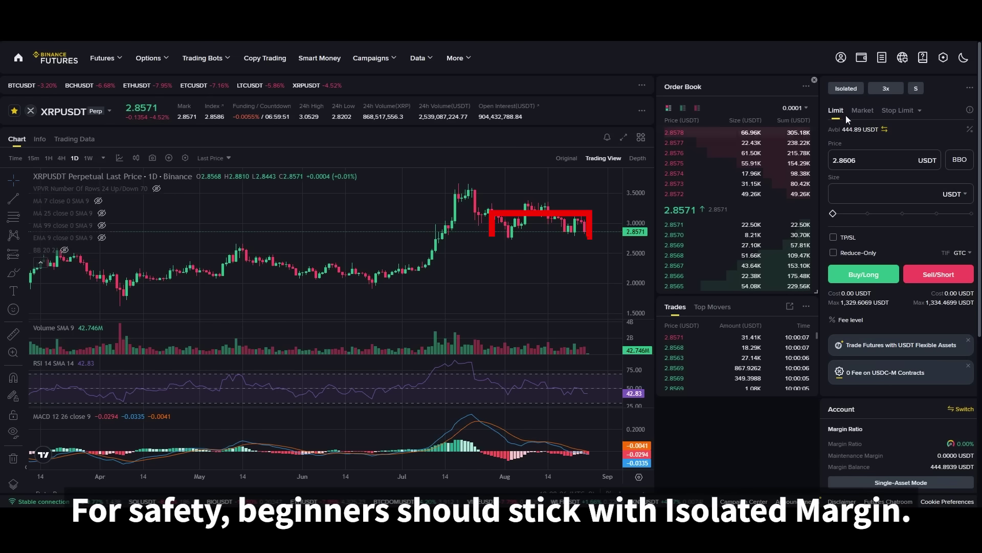
left_click(886, 88)
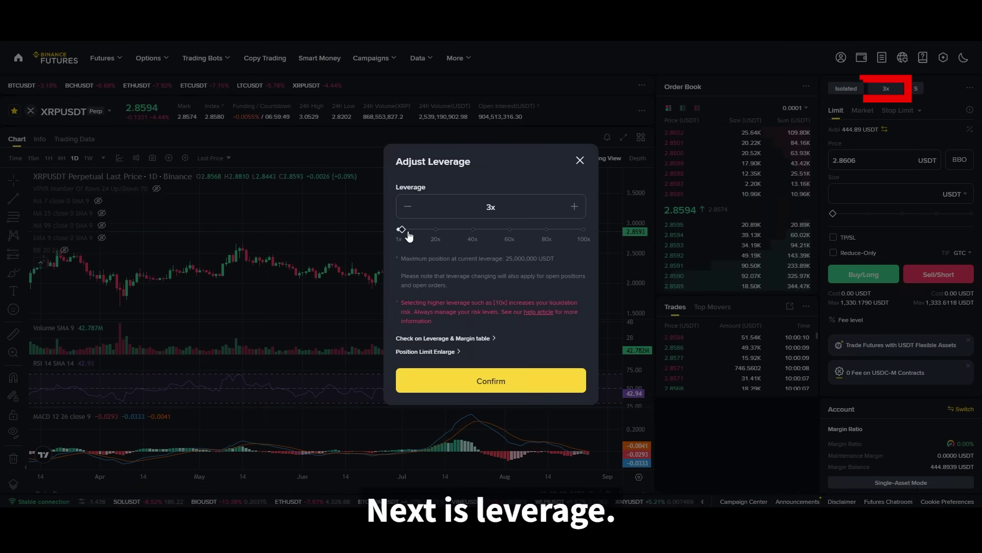
Set the XRPUSDT leverage slider to 5x.
left_click(412, 232)
left_click_drag(413, 231, 408, 233)
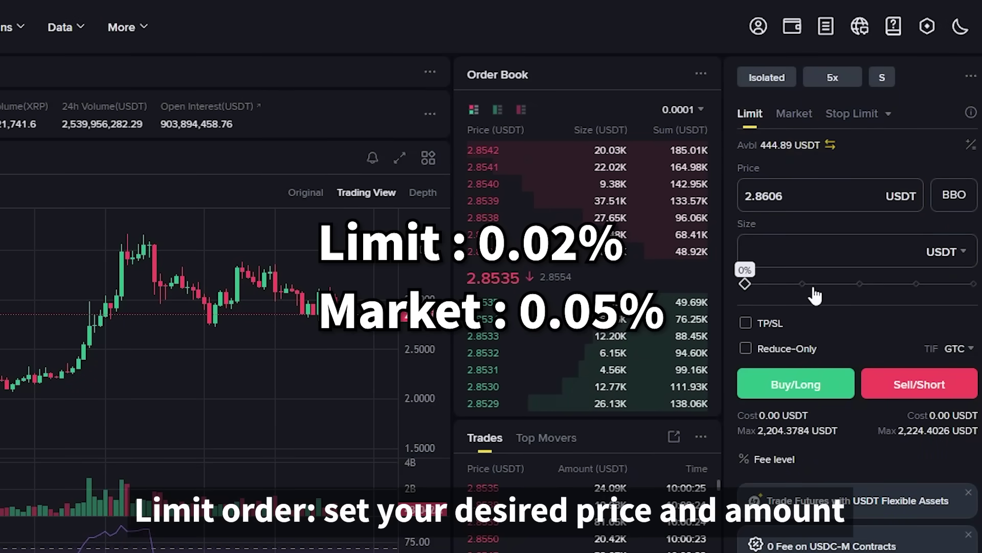
Place a limit Buy/Long on XRPUSDT at 2.8606 sized at 25% of available USDT.
left_click(806, 285)
left_click_drag(804, 285, 802, 288)
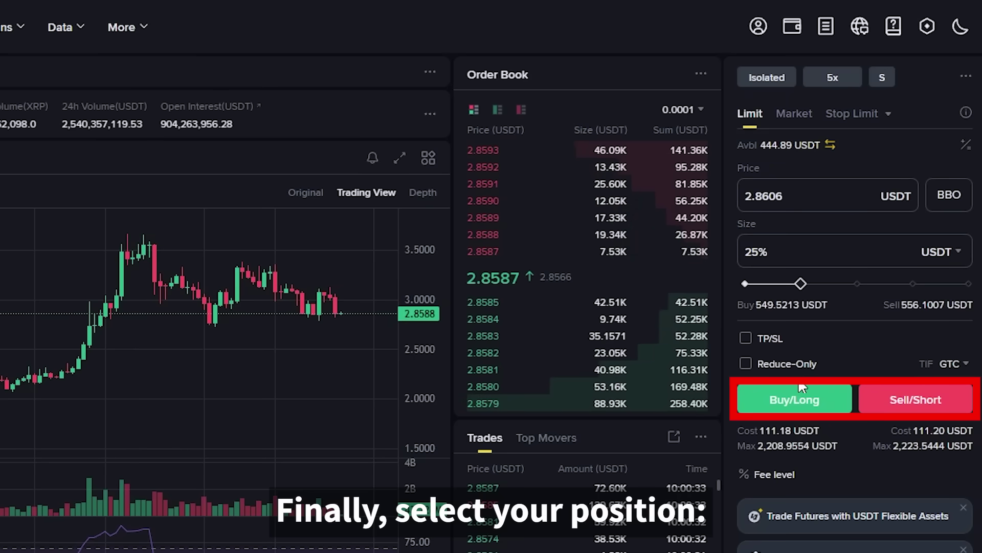
left_click(792, 398)
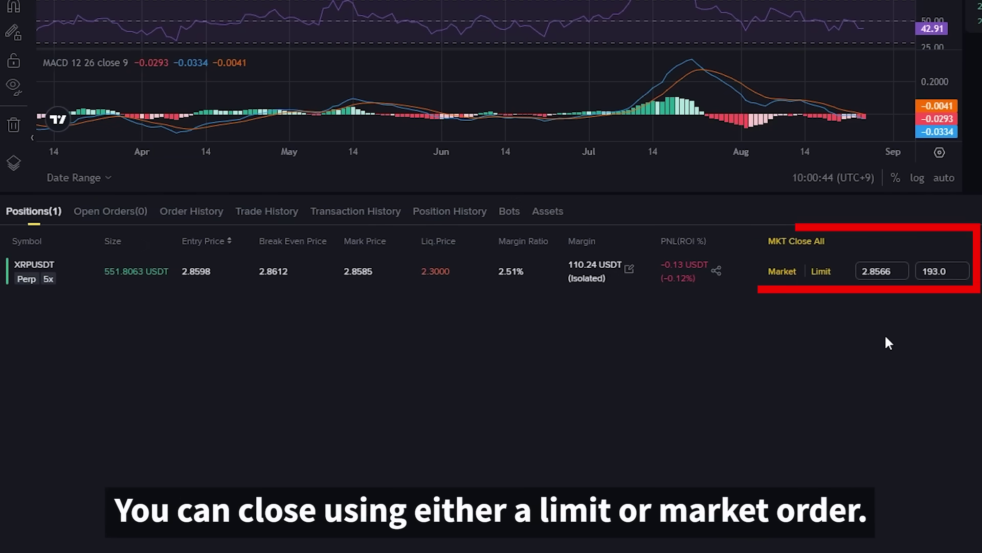
Close the open XRPUSDT long position from the Positions tab.
left_click(822, 273)
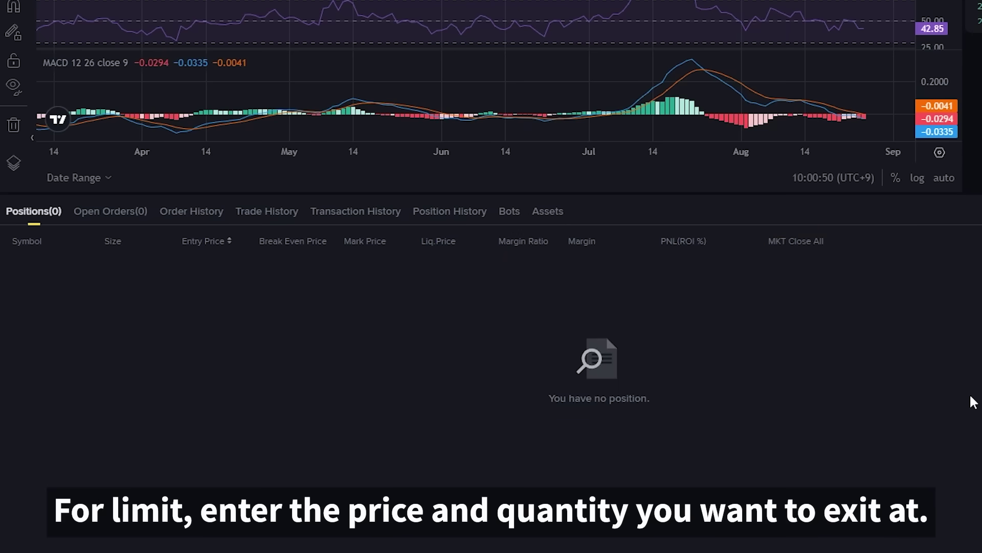